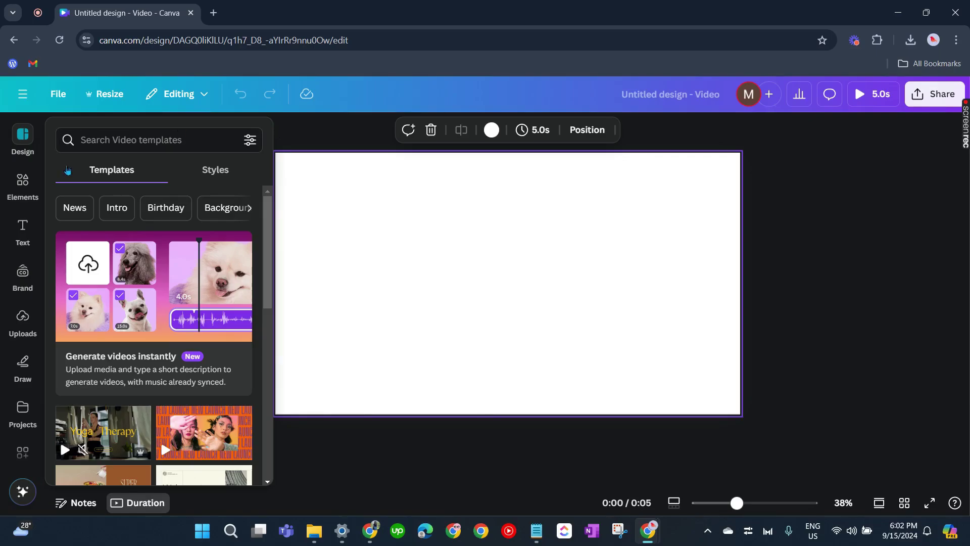
# Search the elements for "a girl" and add the graphic of the girl in the red dress to the page.
pyautogui.click(28, 186)
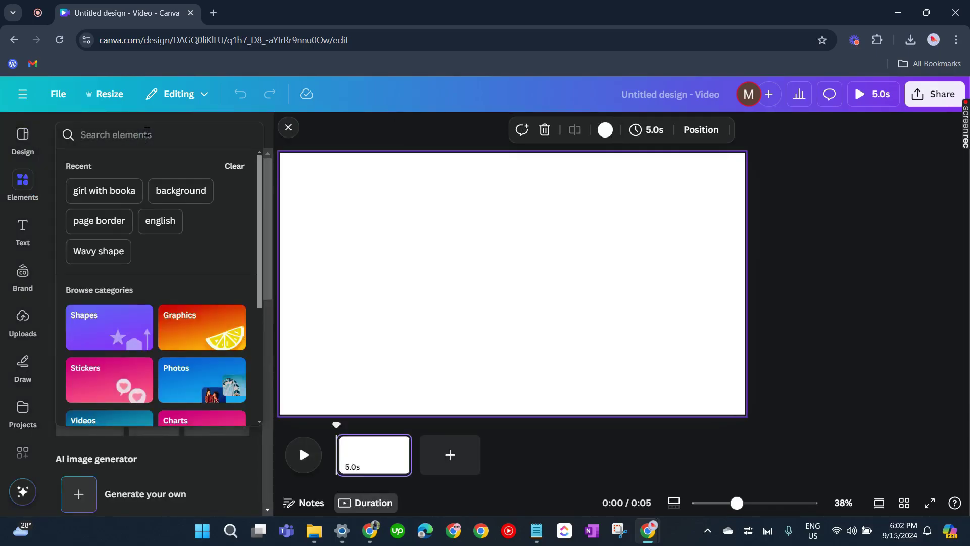
pyautogui.click(146, 134)
pyautogui.write('a girl')
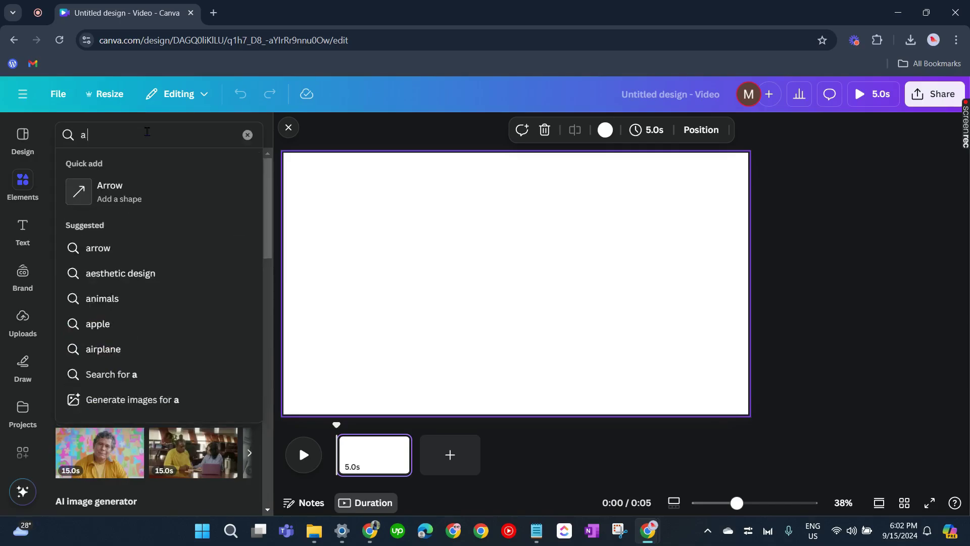
pyautogui.press('Return')
pyautogui.click(191, 274)
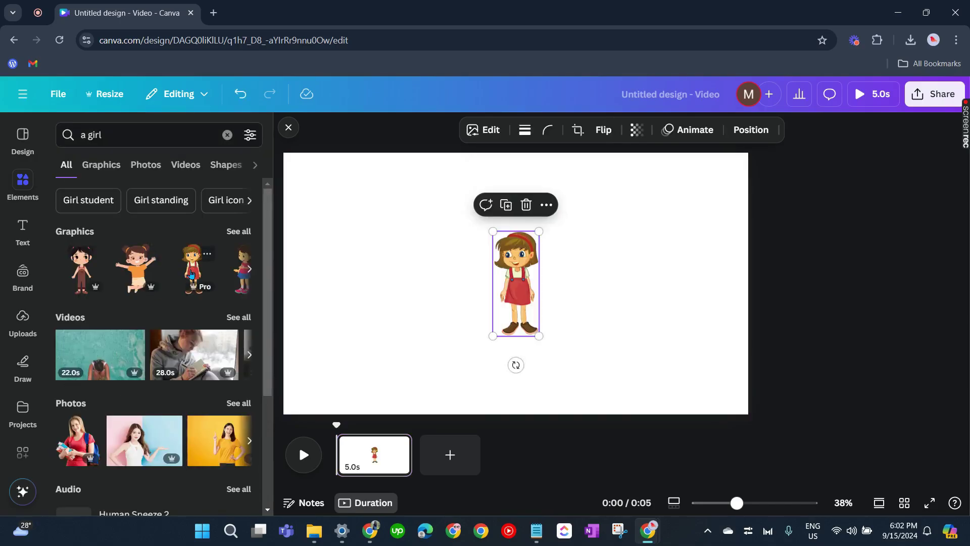
# Enlarge the girl graphic to most of the page height and place it at the page's right side.
pyautogui.moveTo(539, 336); pyautogui.dragTo(548, 389)
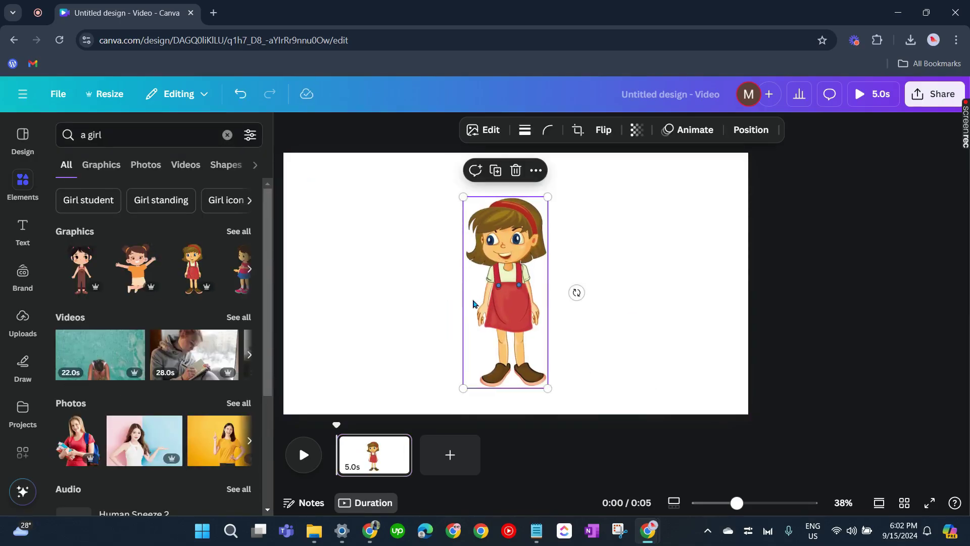
pyautogui.moveTo(486, 281); pyautogui.dragTo(337, 268)
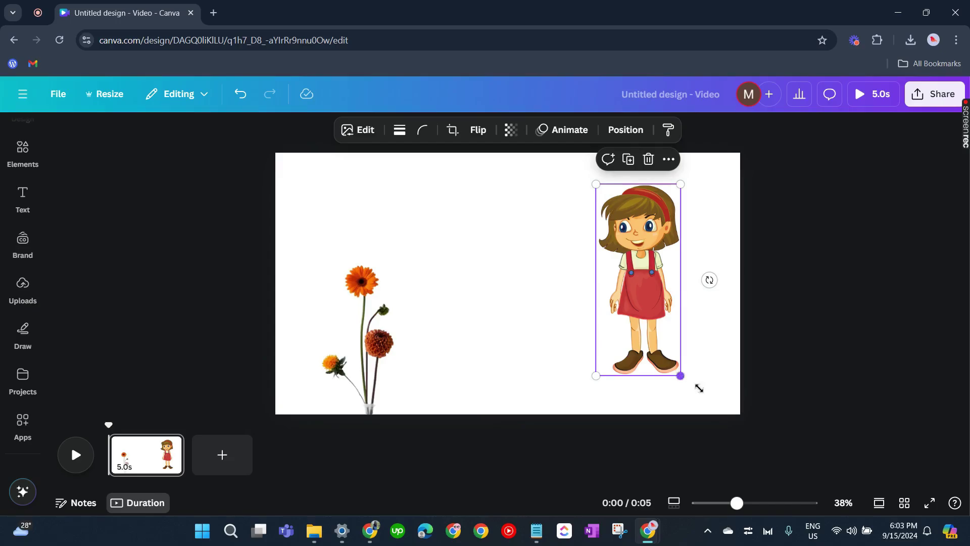
pyautogui.moveTo(680, 376); pyautogui.dragTo(717, 402)
pyautogui.moveTo(660, 330); pyautogui.dragTo(677, 309)
pyautogui.click(443, 289)
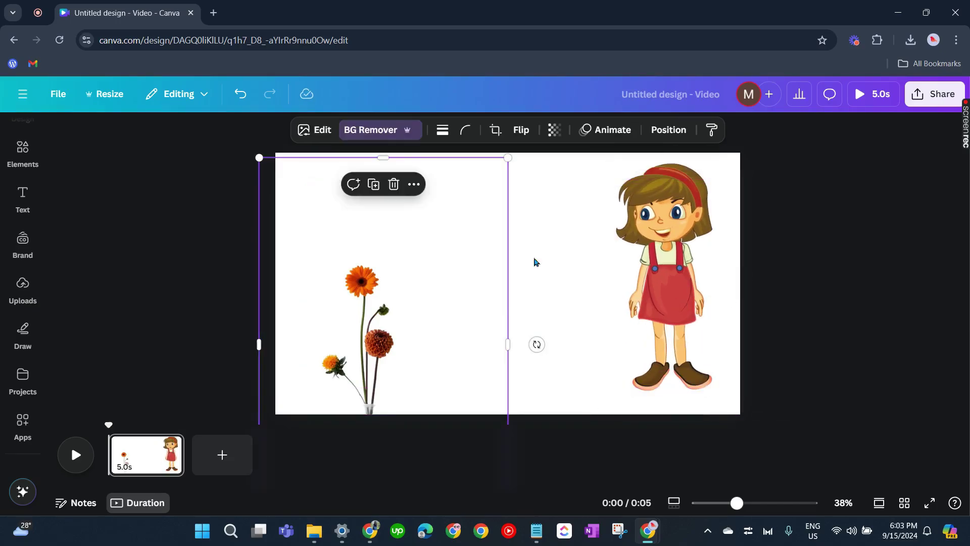
pyautogui.click(580, 255)
pyautogui.click(23, 194)
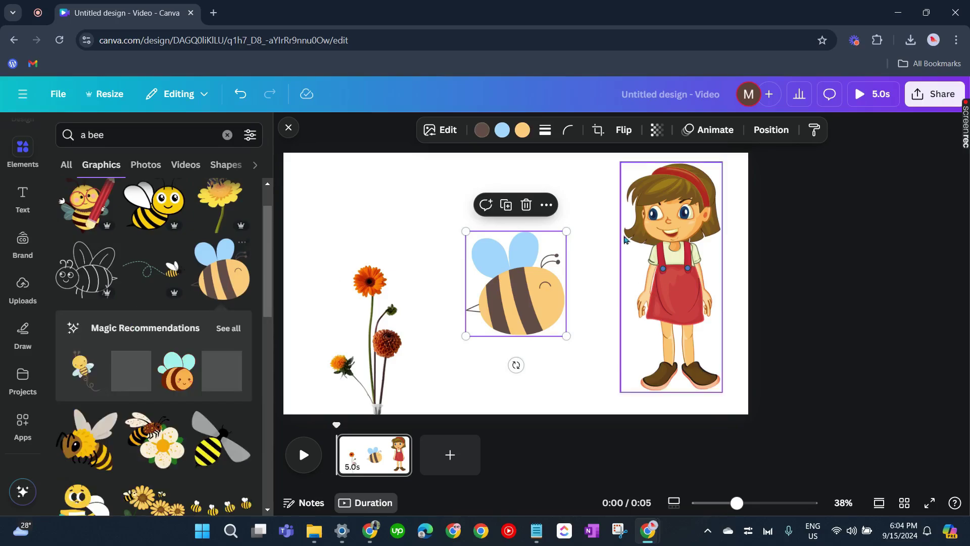
# Flip the blue-winged bee horizontally, then shrink it in the space between the flowers and the girl.
pyautogui.moveTo(513, 294); pyautogui.dragTo(542, 276)
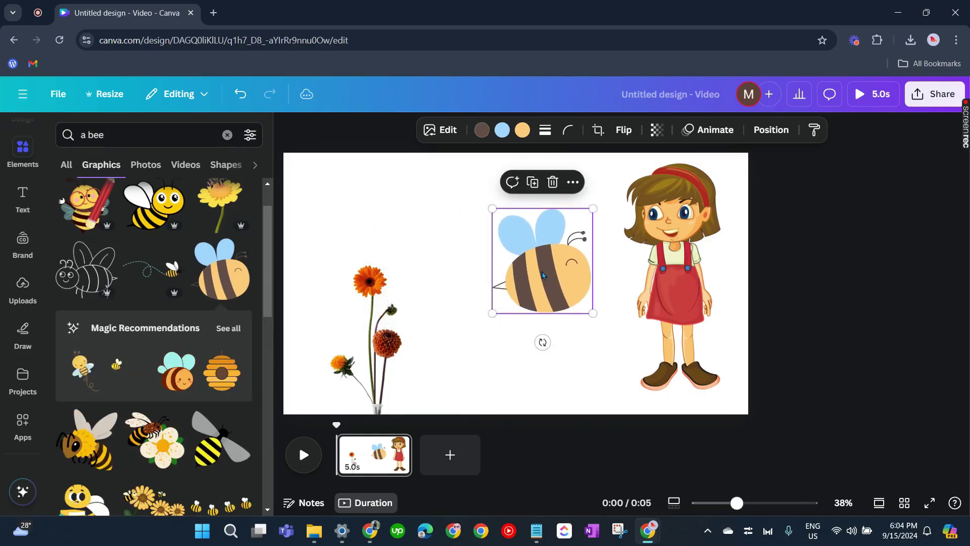
pyautogui.click(619, 132)
pyautogui.click(614, 163)
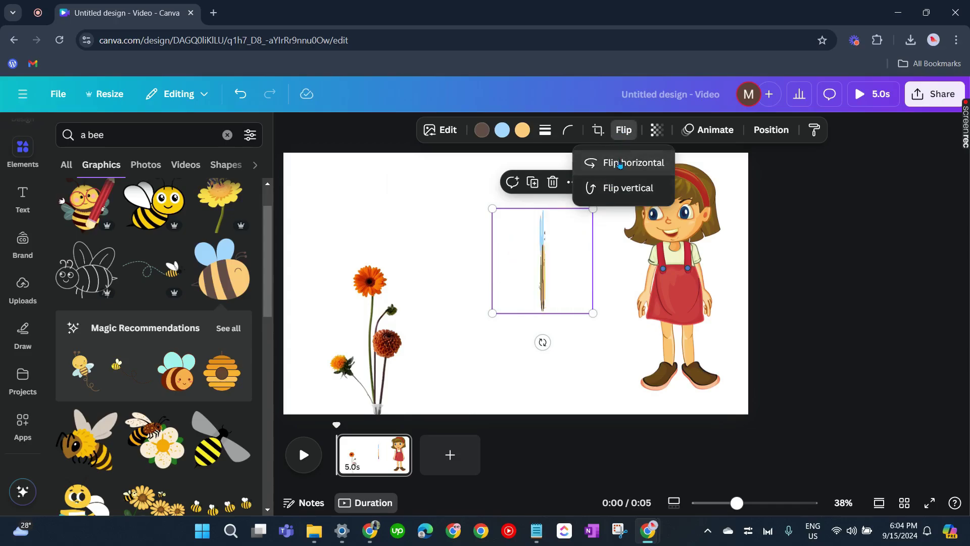
pyautogui.moveTo(570, 268)
pyautogui.mouseDown()
pyautogui.moveTo(609, 269)
pyautogui.moveTo(562, 278)
pyautogui.mouseUp()
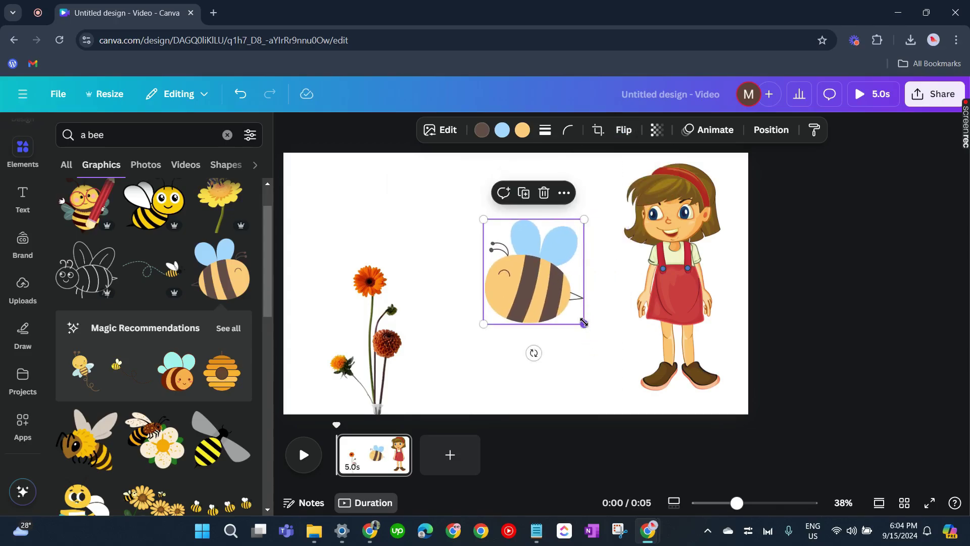
pyautogui.moveTo(584, 322); pyautogui.dragTo(516, 260)
# Replace the blue-winged bee with the smiling teal-winged bee from the Magic Recommendations.
pyautogui.click(182, 377)
pyautogui.click(495, 232)
pyautogui.click(517, 193)
# Flip the teal-winged bee horizontally and shrink it to about half size, placed beside the girl.
pyautogui.click(636, 131)
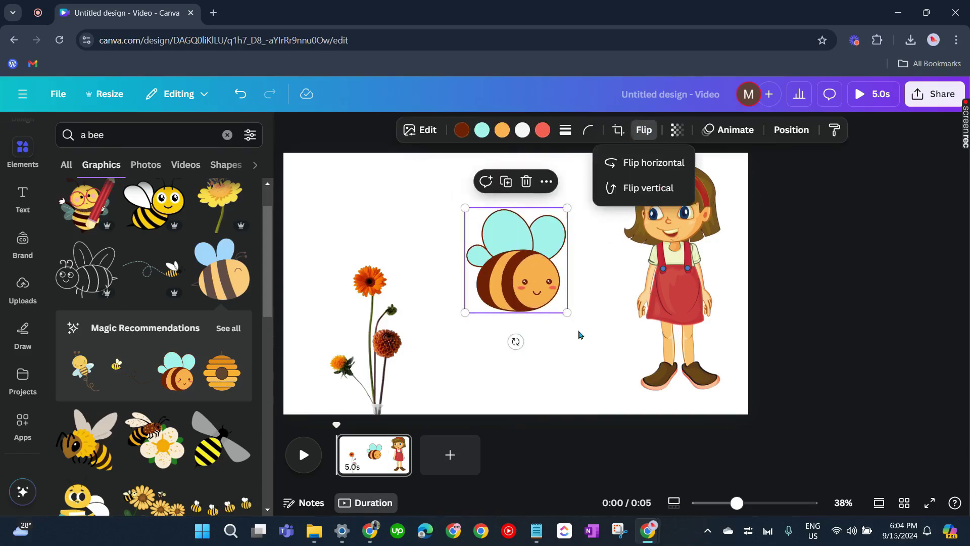
pyautogui.click(611, 162)
pyautogui.moveTo(567, 311); pyautogui.dragTo(577, 255)
# Delete the orange flower photo and add the potted white flowers graphic from a graphics search for "a flower".
pyautogui.click(364, 336)
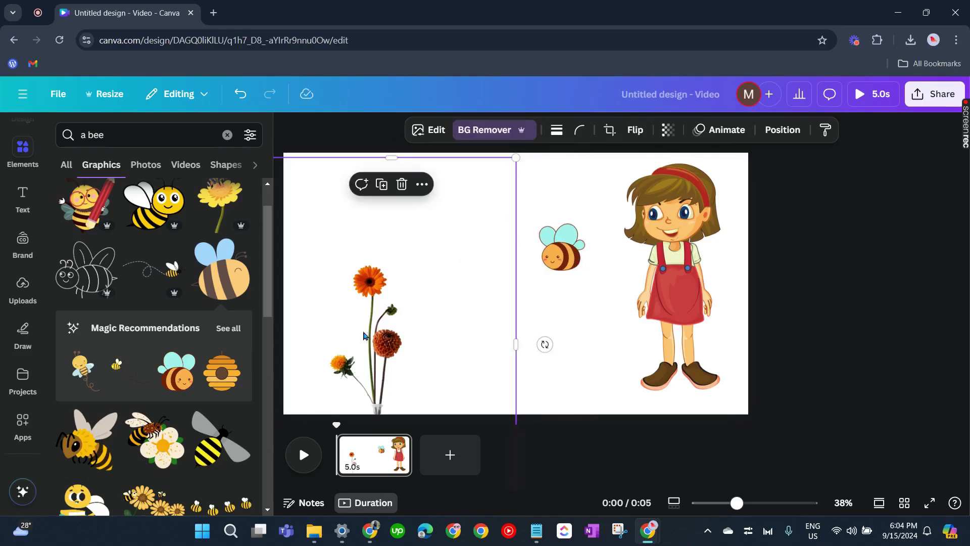
pyautogui.press('Delete')
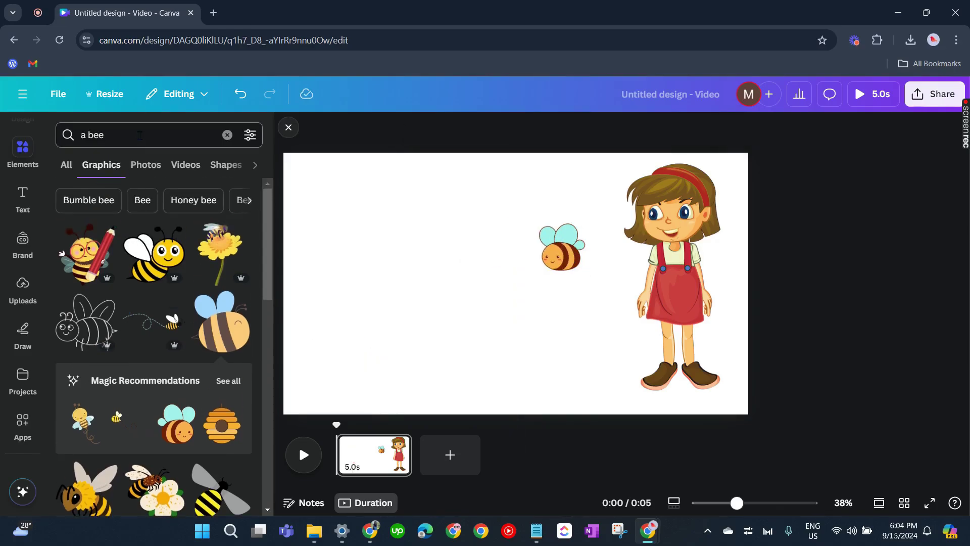
pyautogui.click(68, 134)
pyautogui.write('a flower')
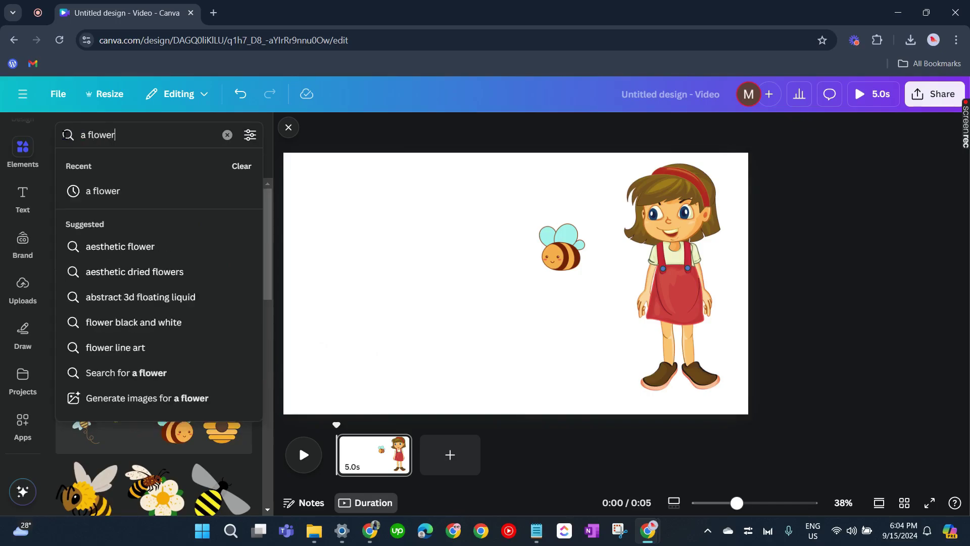
pyautogui.press('Return')
pyautogui.click(112, 177)
pyautogui.scroll(-1, 131, 217)
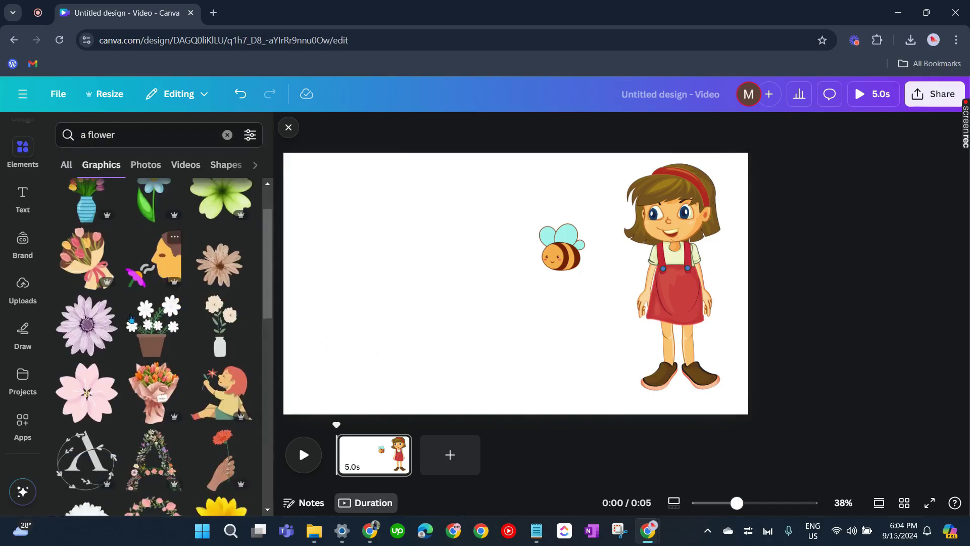
pyautogui.scroll(1, 141, 233)
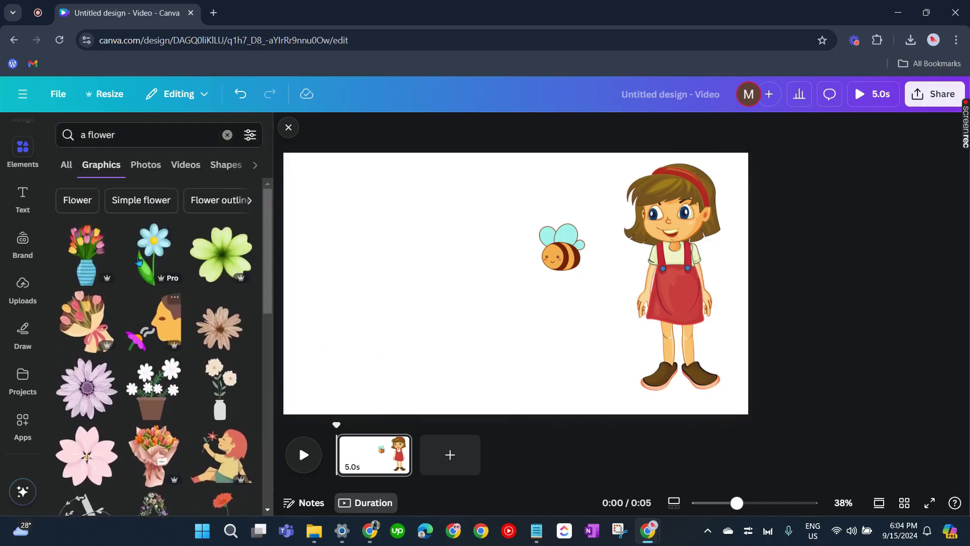
pyautogui.scroll(-1, 177, 357)
pyautogui.click(172, 343)
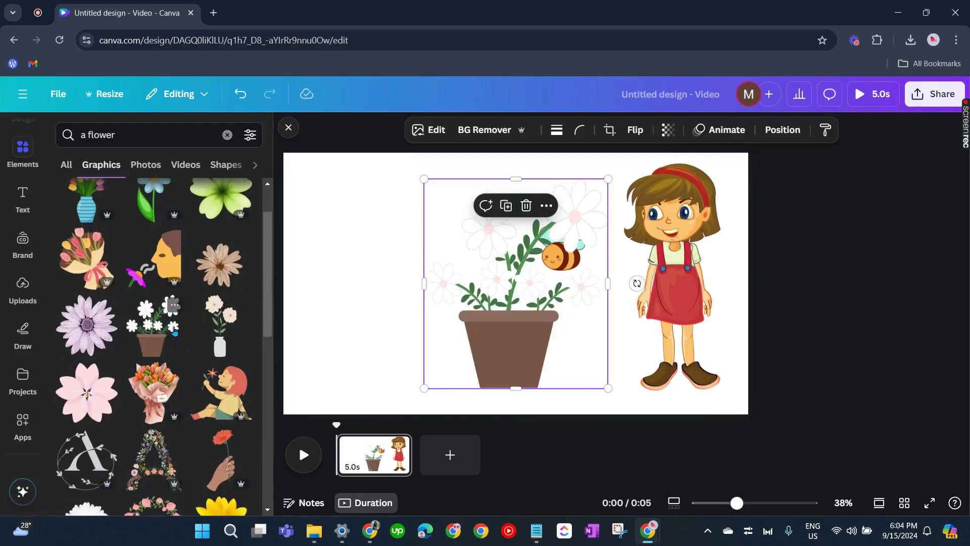
# Shrink the flower pot and place it in the lower-left corner of the page, resting on the bottom edge.
pyautogui.moveTo(554, 230); pyautogui.dragTo(450, 226)
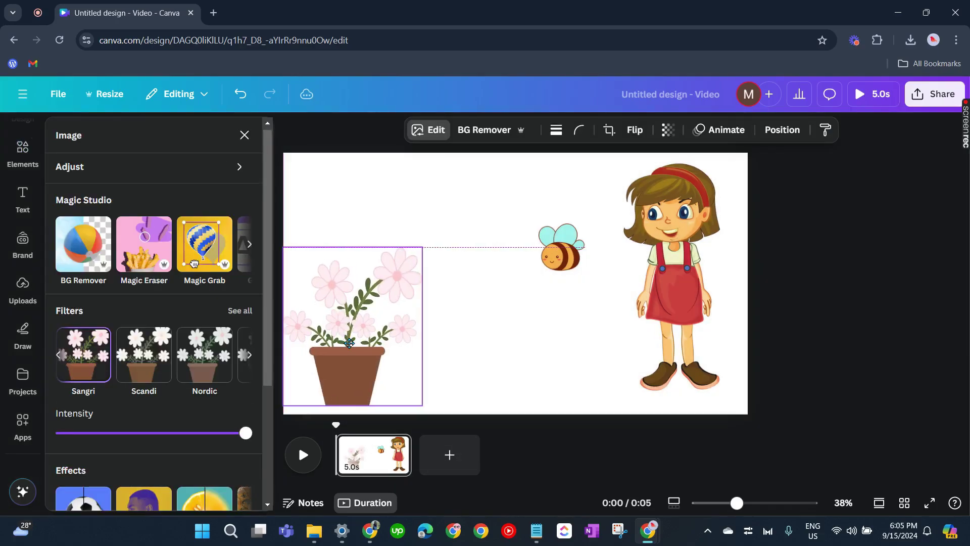
pyautogui.moveTo(422, 405); pyautogui.dragTo(424, 394)
pyautogui.moveTo(423, 249); pyautogui.dragTo(367, 310)
pyautogui.moveTo(362, 347); pyautogui.dragTo(370, 356)
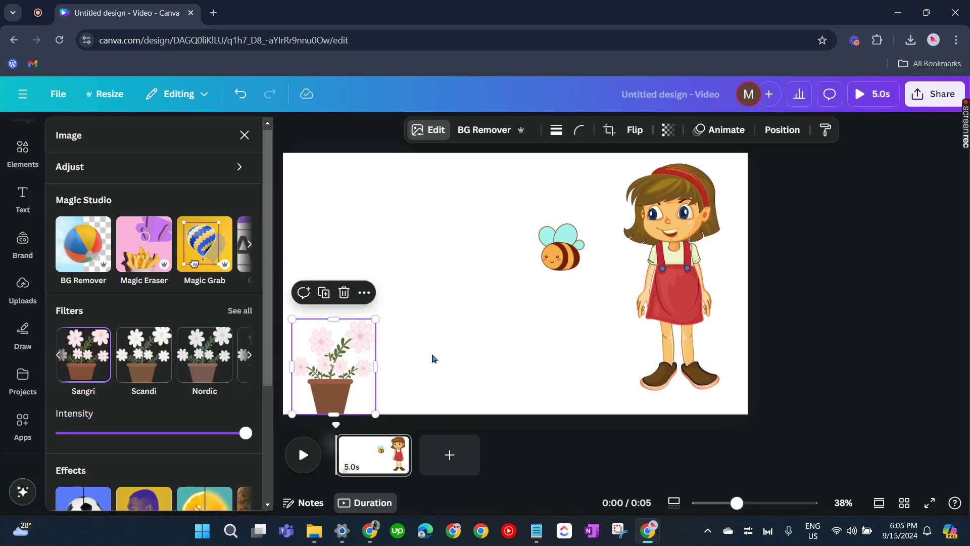
pyautogui.click(462, 404)
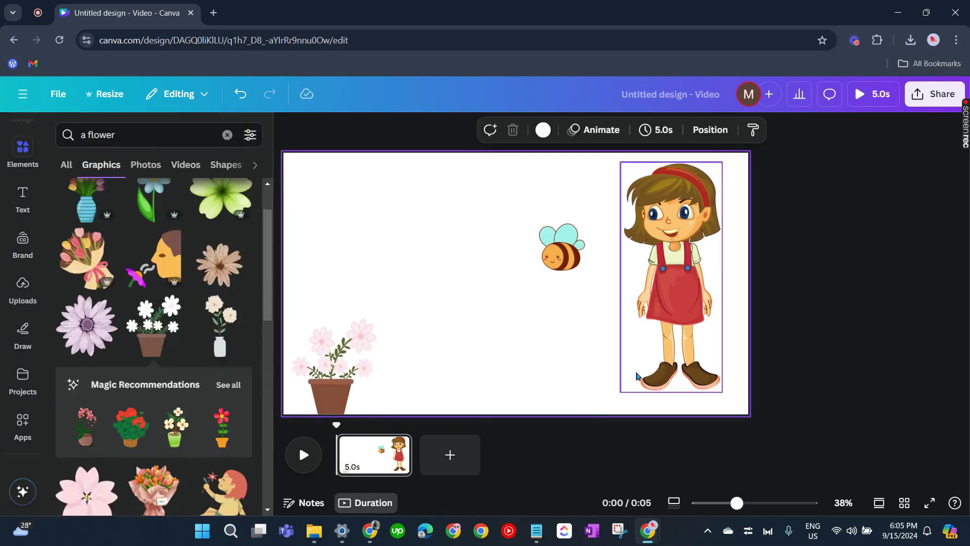
# Enlarge the girl to nearly the full page height, and shrink the bee and move it near the page's top centre.
pyautogui.click(652, 329)
pyautogui.moveTo(619, 392); pyautogui.dragTo(611, 413)
pyautogui.click(574, 263)
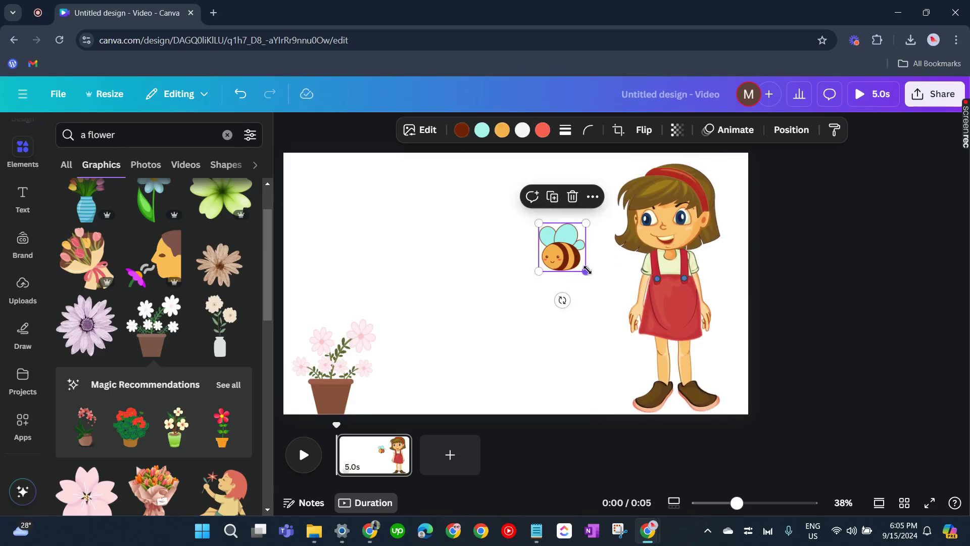
pyautogui.moveTo(586, 272); pyautogui.dragTo(511, 189)
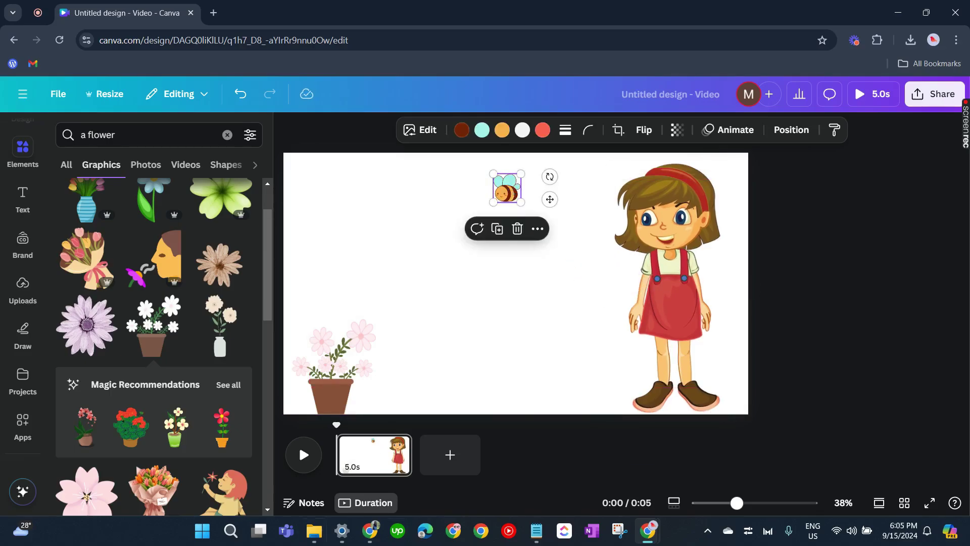
pyautogui.press('Tab')
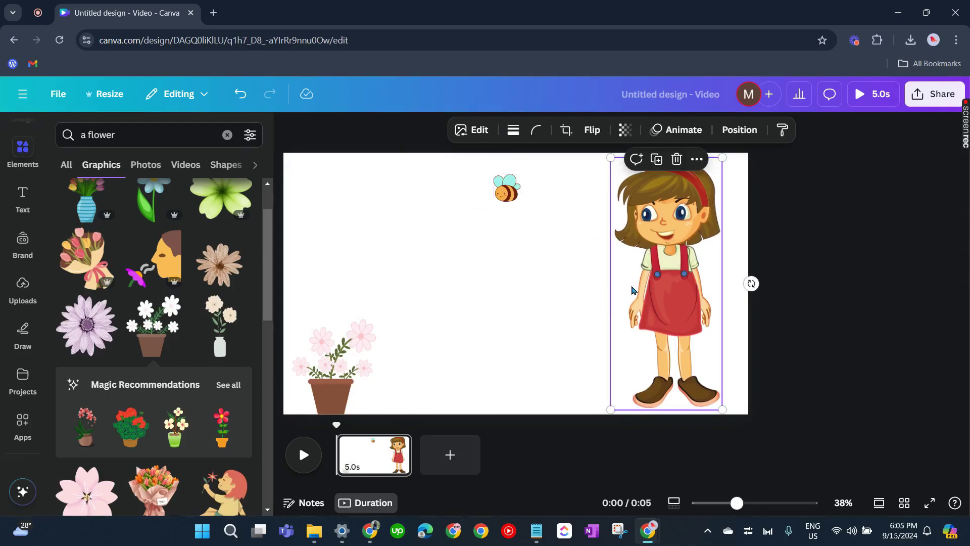
pyautogui.click(520, 194)
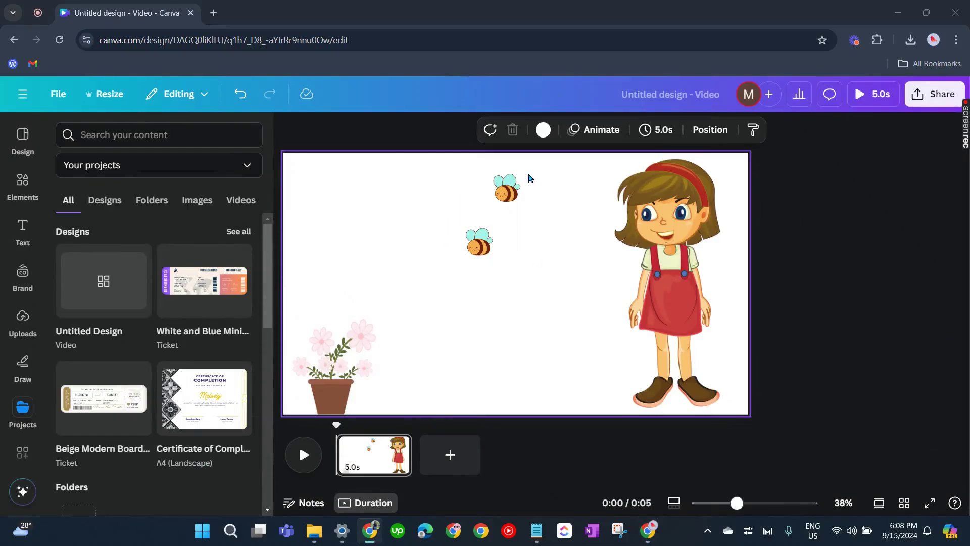
# Ungroup the two bees so that each can be handled separately.
pyautogui.click(503, 194)
pyautogui.click(564, 197)
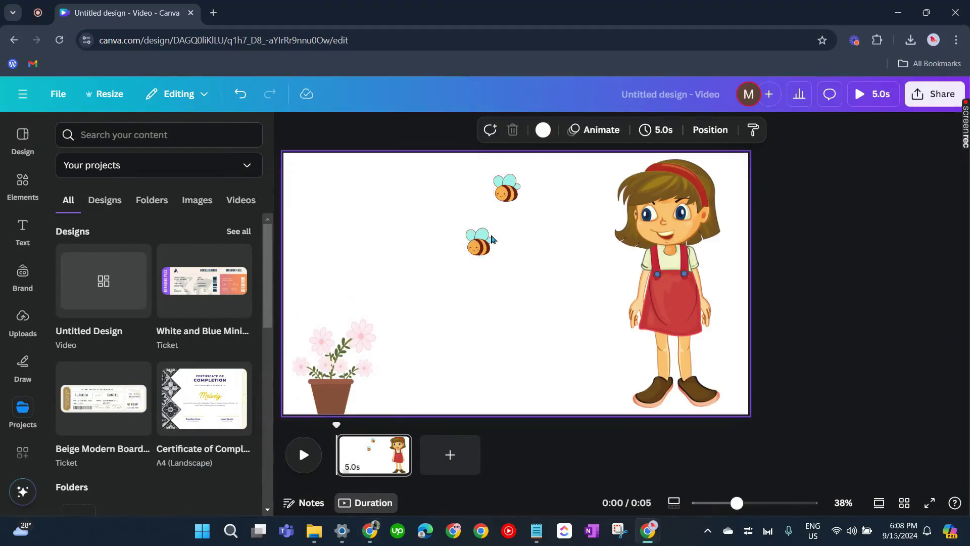
pyautogui.click(477, 248)
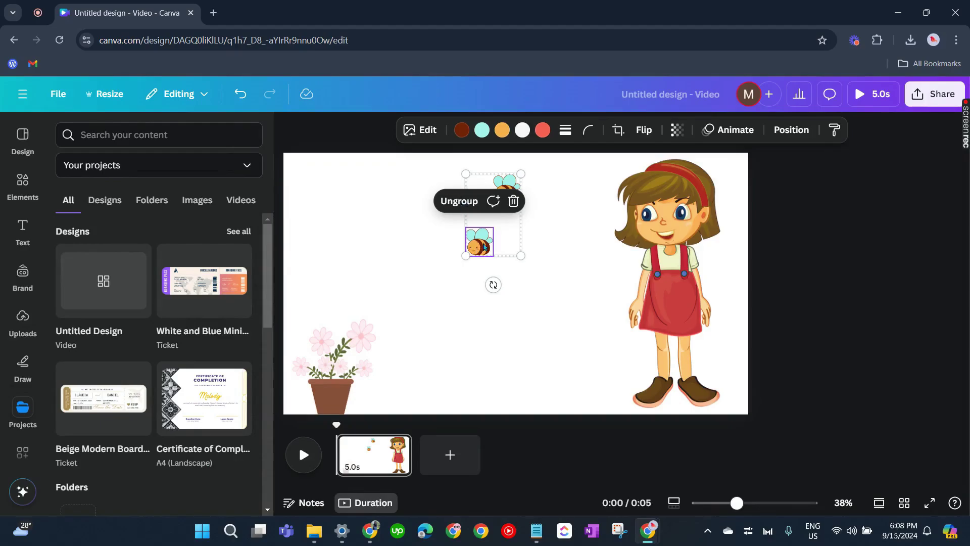
pyautogui.moveTo(451, 169); pyautogui.dragTo(541, 271)
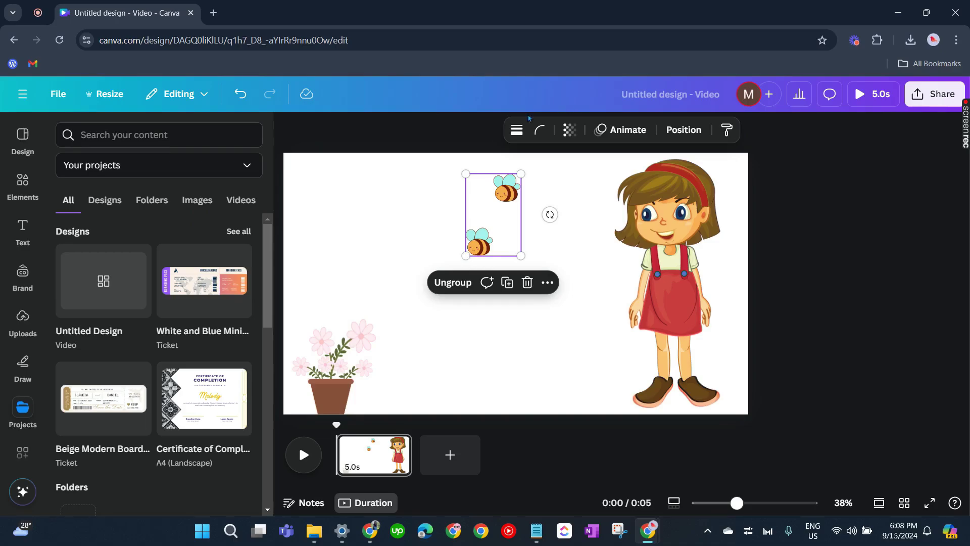
pyautogui.click(453, 282)
pyautogui.click(523, 349)
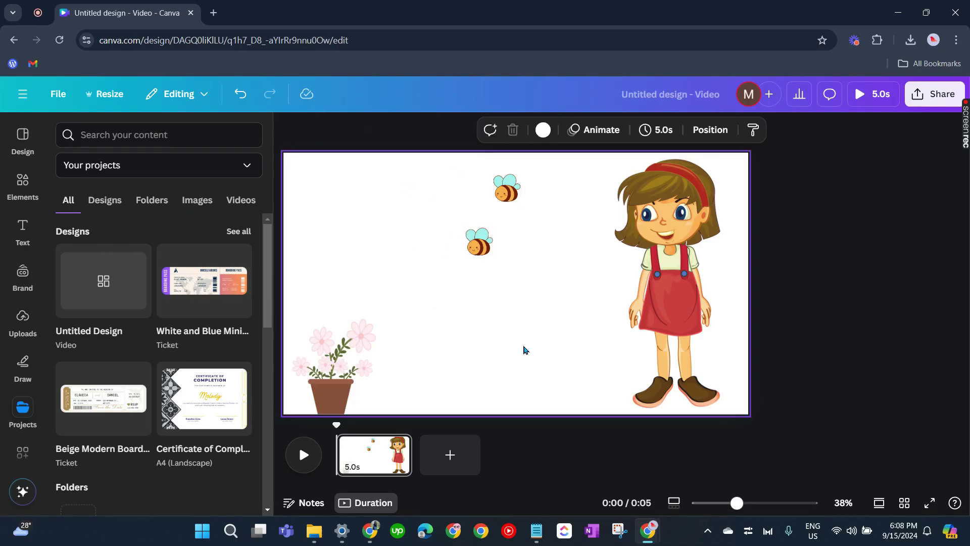
# Duplicate the lower bee repeatedly and scatter the copies over the middle of the page, making five bees.
pyautogui.click(482, 243)
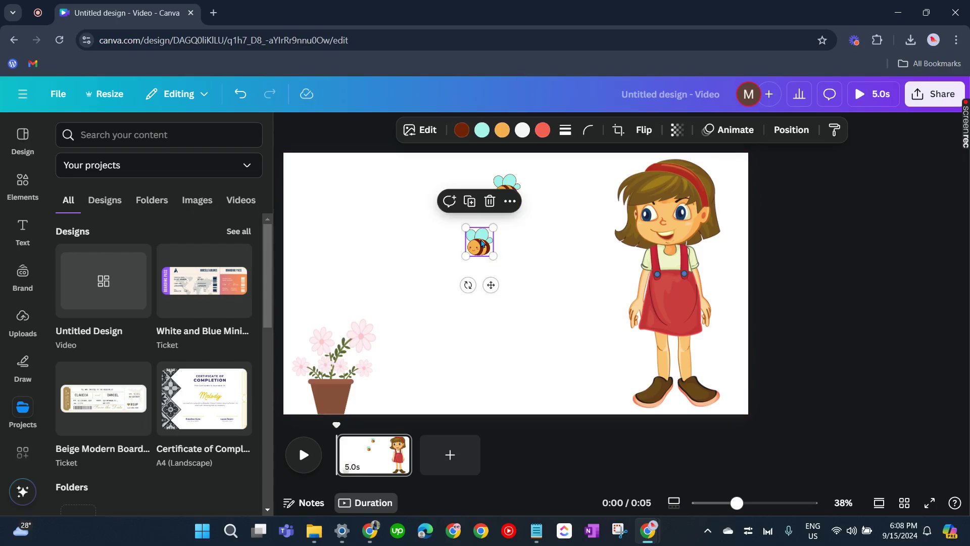
pyautogui.click(469, 201)
pyautogui.moveTo(493, 252); pyautogui.dragTo(503, 286)
pyautogui.click(501, 248)
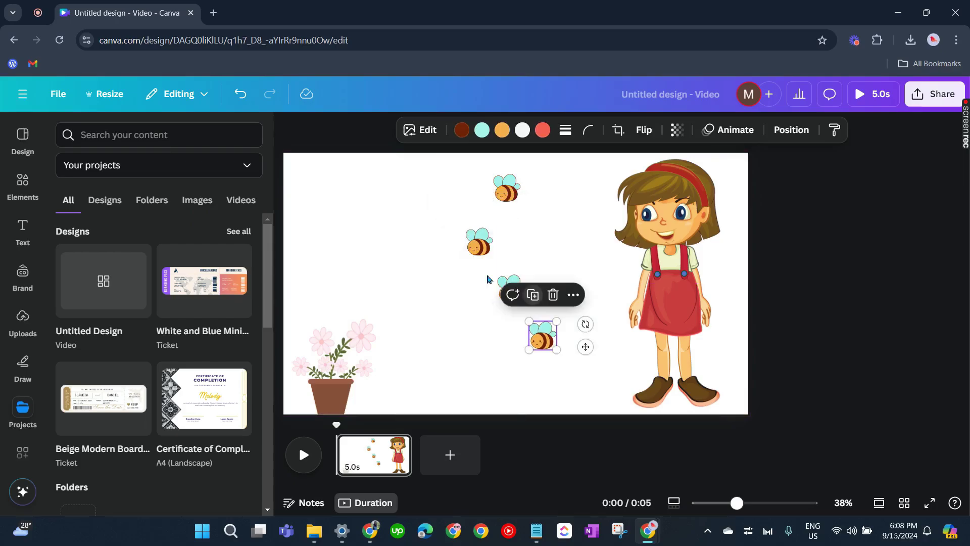
pyautogui.moveTo(546, 348); pyautogui.dragTo(432, 236)
pyautogui.click(359, 244)
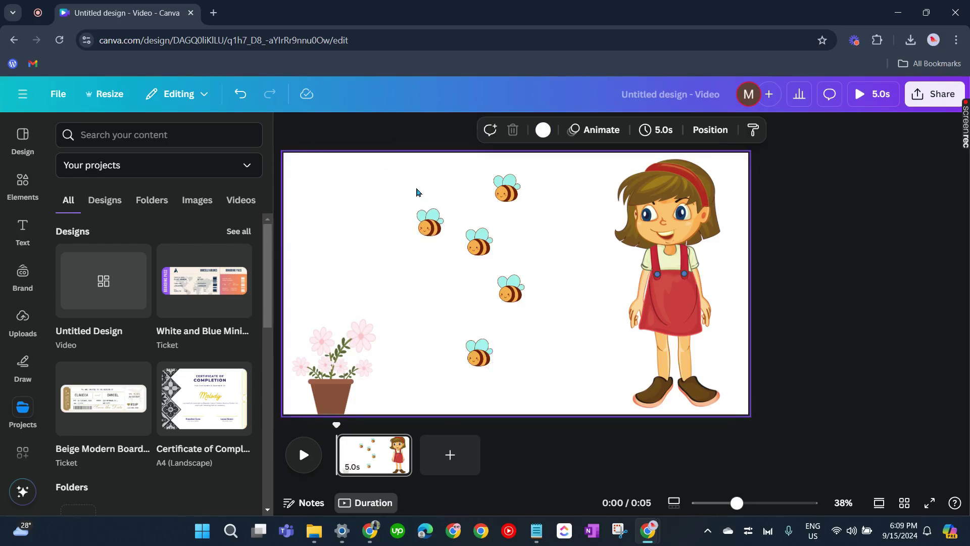
# Create a custom animation for all five bees together, following a path from the middle of the page to the potted flowers.
pyautogui.click(498, 194)
pyautogui.moveTo(413, 180); pyautogui.dragTo(528, 378)
pyautogui.click(643, 131)
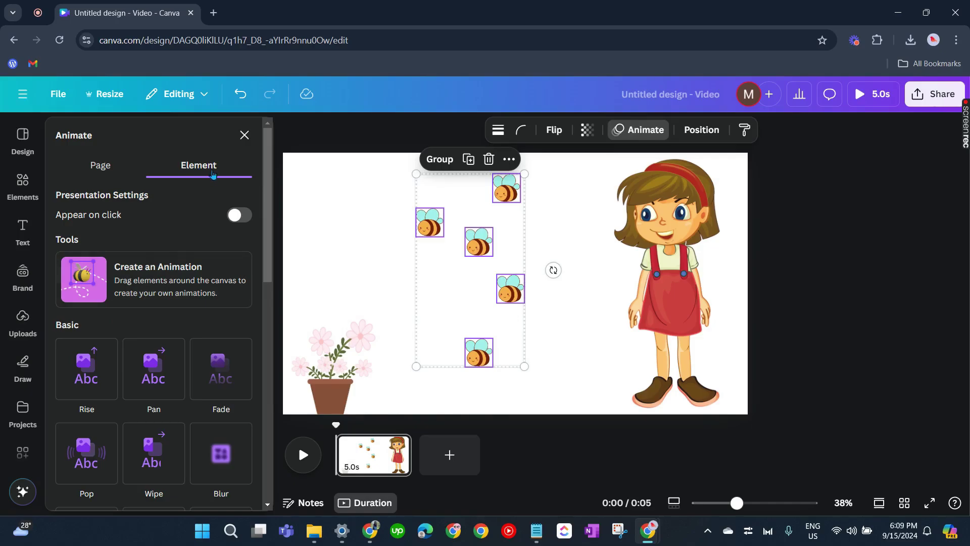
pyautogui.click(150, 275)
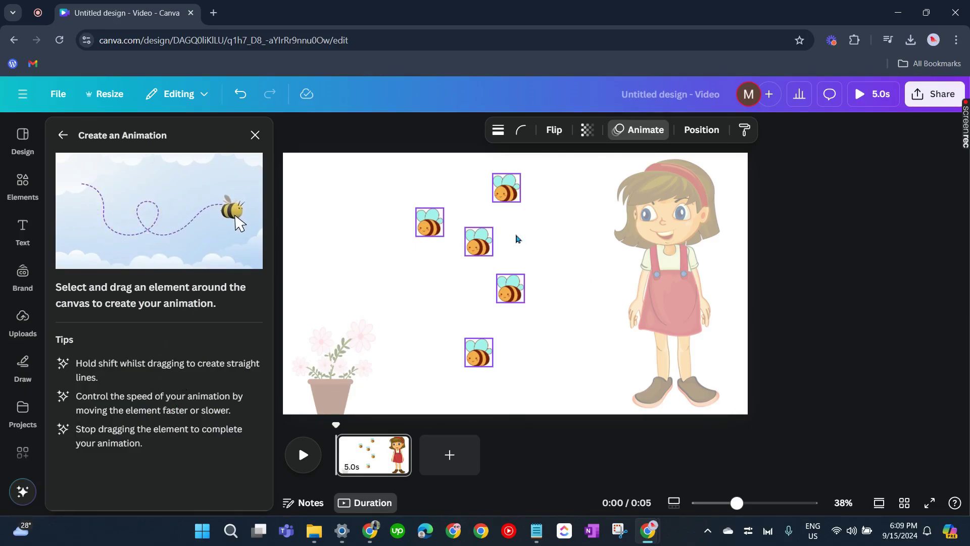
pyautogui.moveTo(502, 189)
pyautogui.mouseDown()
pyautogui.moveTo(471, 183)
pyautogui.moveTo(460, 210)
pyautogui.moveTo(438, 213)
pyautogui.moveTo(429, 205)
pyautogui.moveTo(435, 195)
pyautogui.moveTo(447, 219)
pyautogui.moveTo(430, 239)
pyautogui.moveTo(384, 222)
pyautogui.moveTo(366, 282)
pyautogui.moveTo(369, 341)
pyautogui.mouseUp()
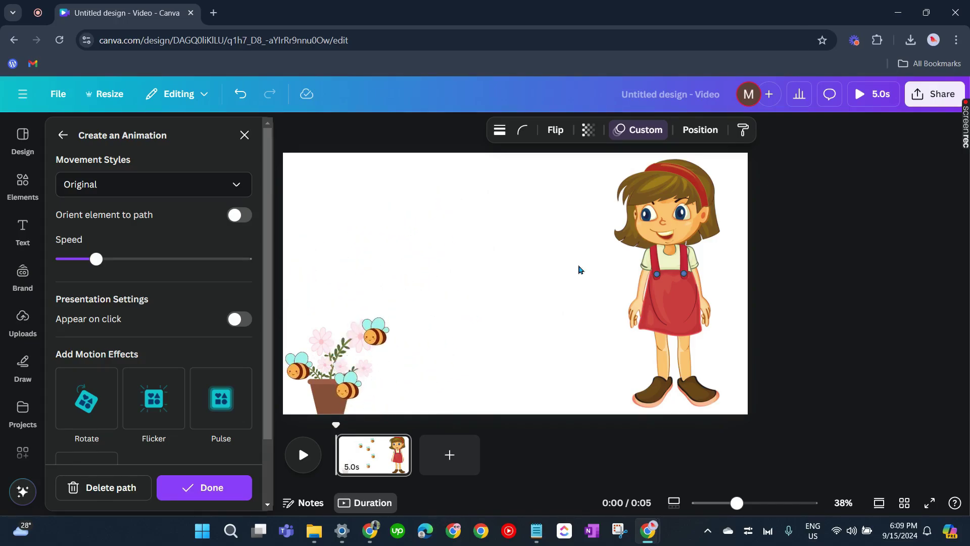
pyautogui.click(333, 187)
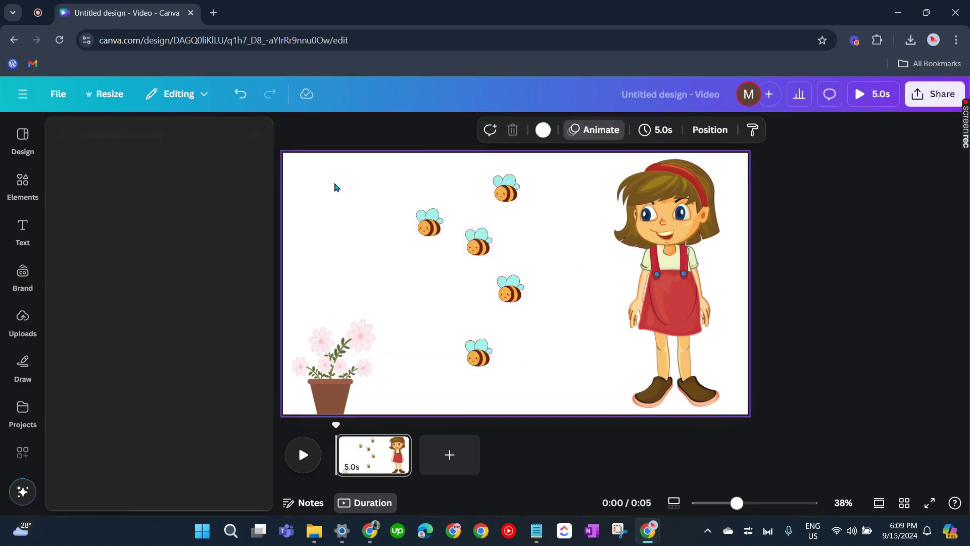
# Create a custom animation for the potted flowers, following a very short swaying path around their current position.
pyautogui.click(347, 372)
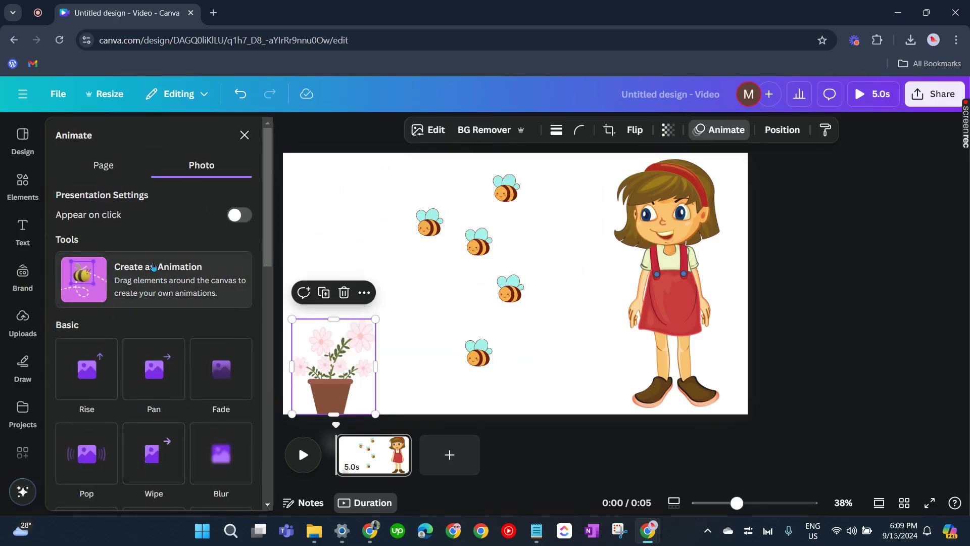
pyautogui.click(181, 282)
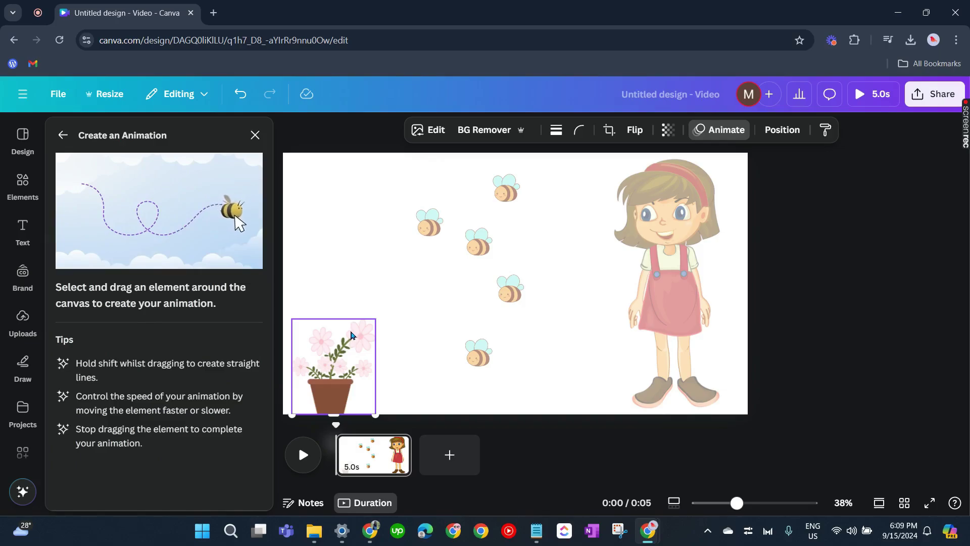
pyautogui.moveTo(352, 338); pyautogui.dragTo(348, 333)
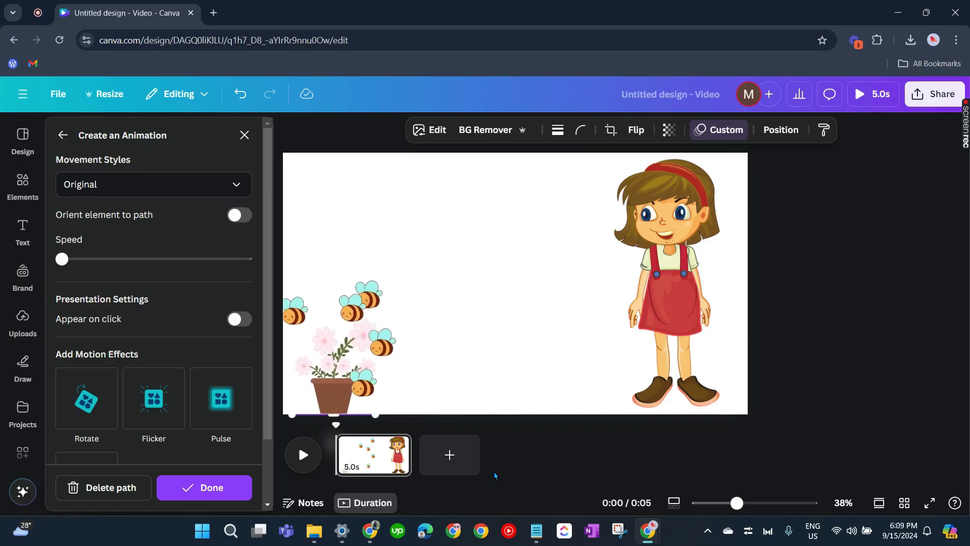
# Enlarge the potted flowers and place them in the page's lower-left corner, with the pot cut off below the page edge.
pyautogui.click(388, 407)
pyautogui.click(371, 410)
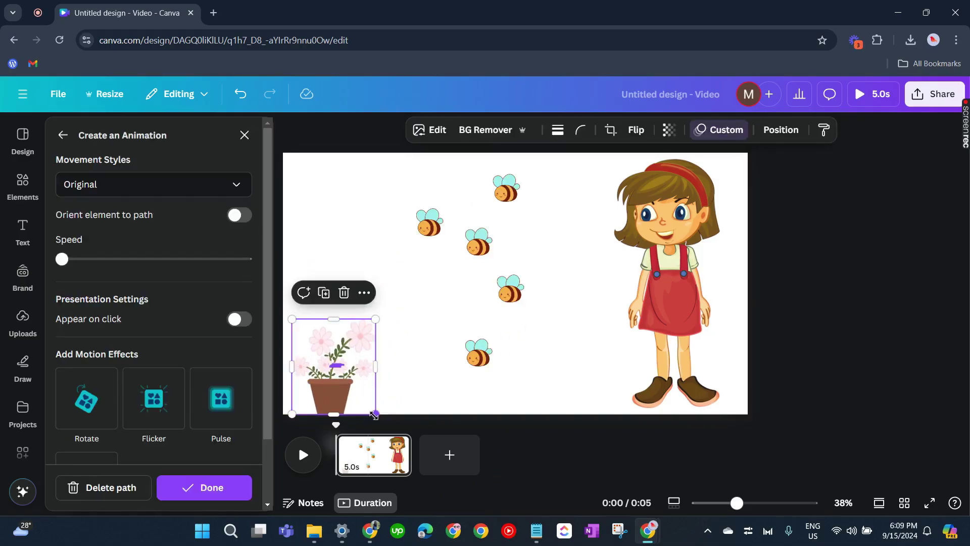
pyautogui.moveTo(376, 414); pyautogui.dragTo(427, 416)
pyautogui.moveTo(403, 365); pyautogui.dragTo(397, 363)
pyautogui.moveTo(289, 321); pyautogui.dragTo(283, 296)
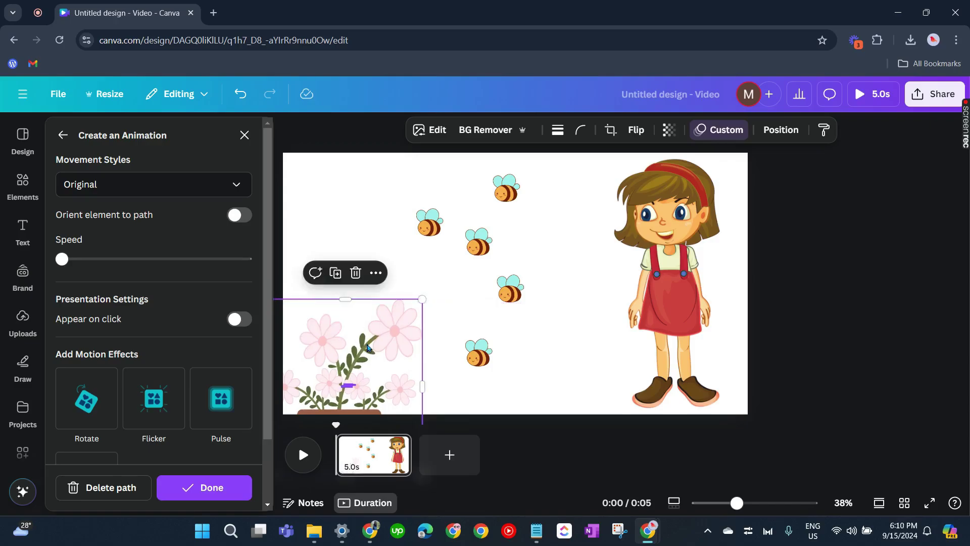
pyautogui.moveTo(367, 347); pyautogui.dragTo(383, 353)
pyautogui.click(525, 393)
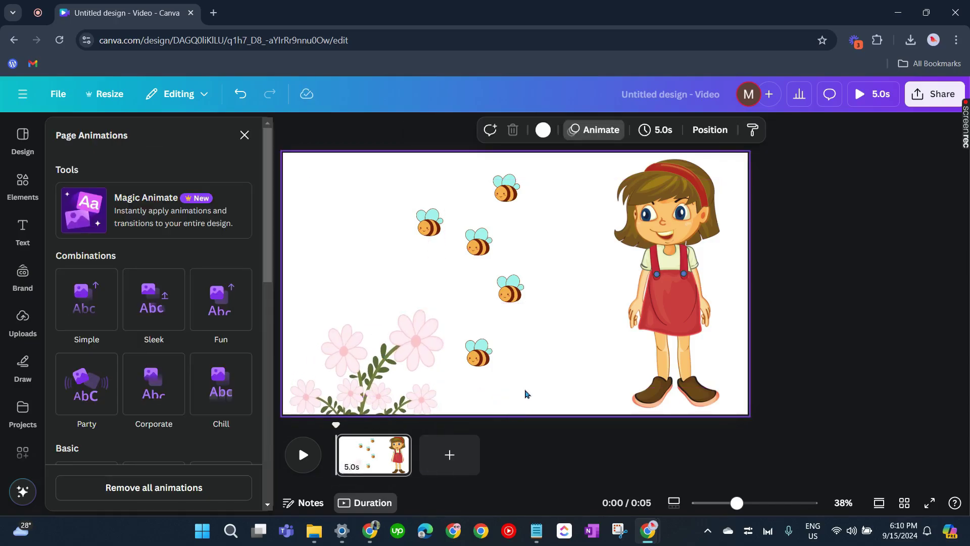
# Create a custom animation for the girl, following a short horizontal path towards the bees.
pyautogui.click(697, 274)
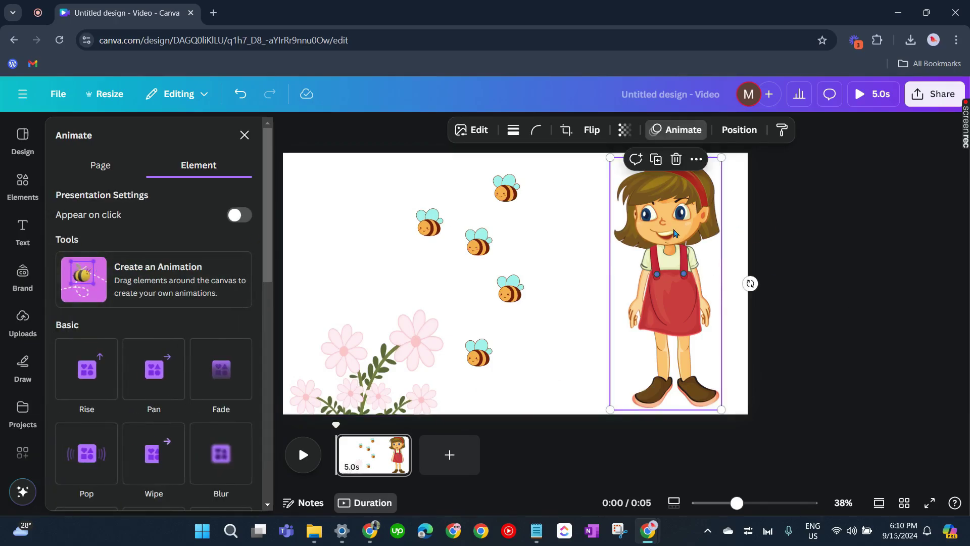
pyautogui.click(684, 130)
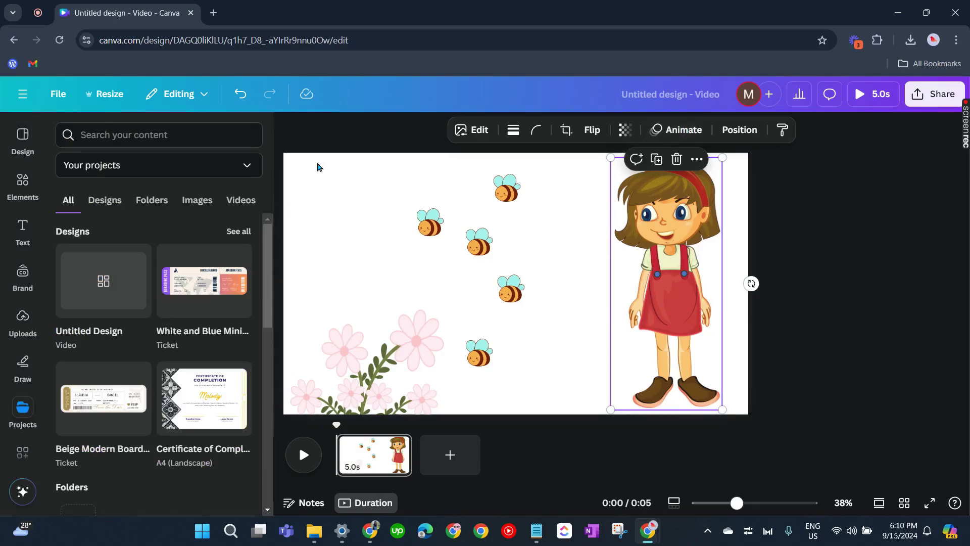
pyautogui.click(692, 130)
pyautogui.click(129, 289)
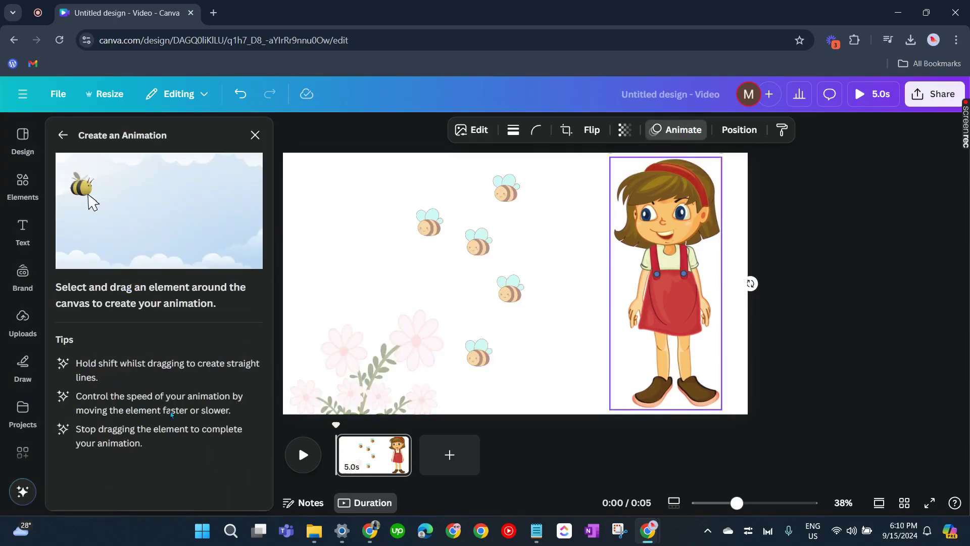
pyautogui.moveTo(690, 301)
pyautogui.mouseDown()
pyautogui.moveTo(651, 293)
pyautogui.moveTo(610, 303)
pyautogui.mouseUp()
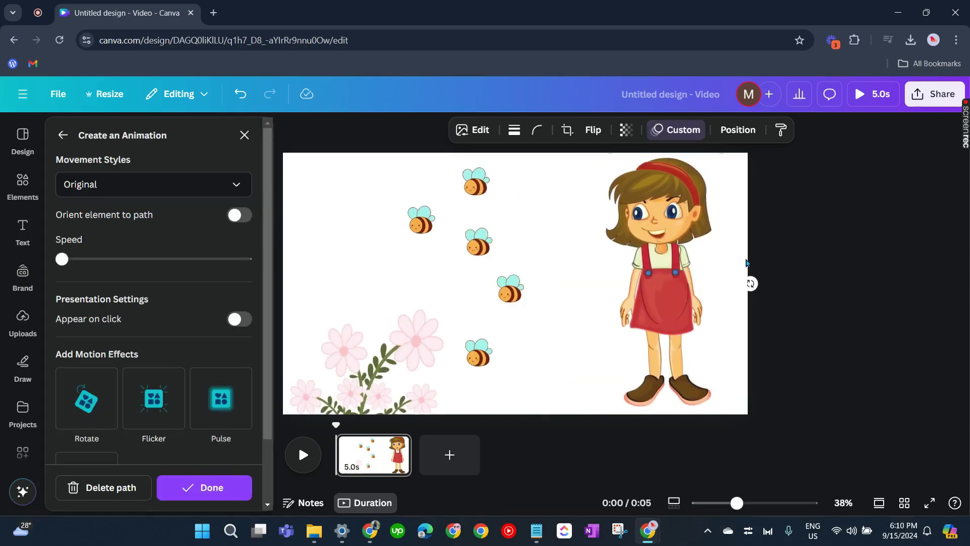